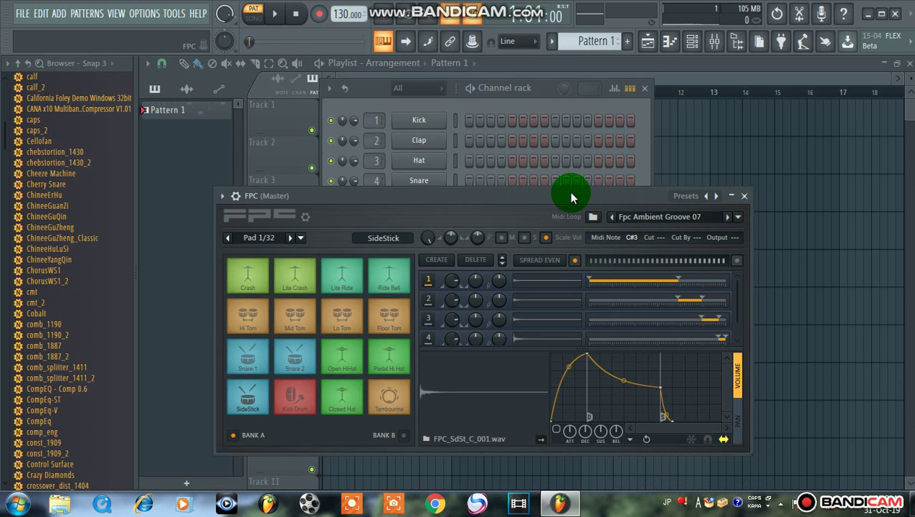
Start playing Pattern 1 and rearrange the FPC and Channel rack windows so both are visible
drag(572, 197, 626, 227)
key(space)
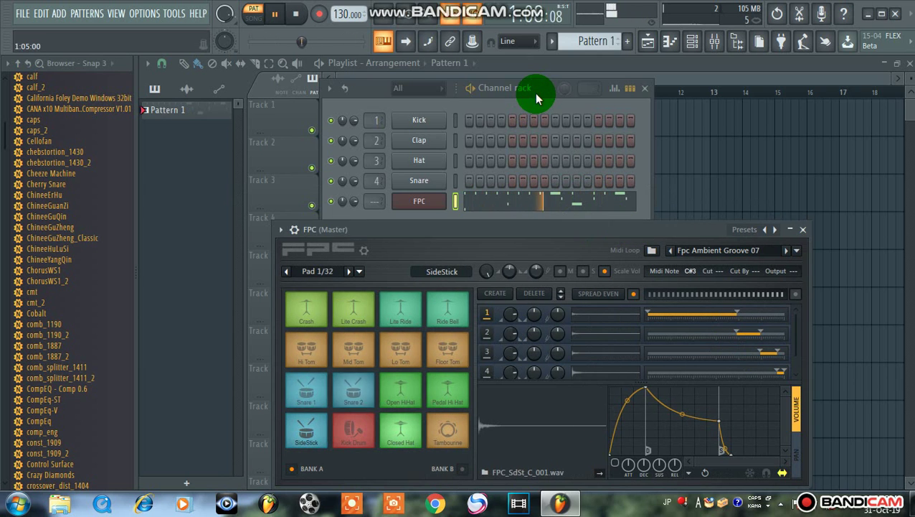
drag(535, 94, 352, 60)
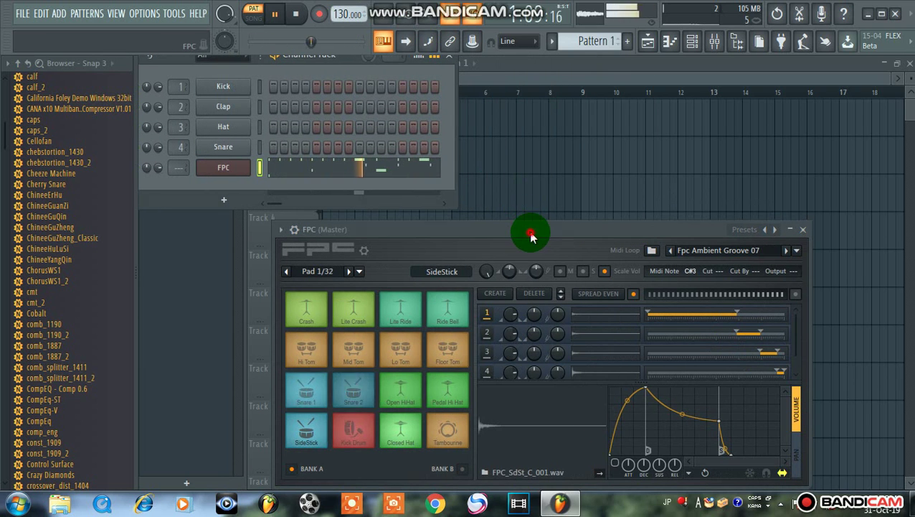
drag(530, 237, 472, 209)
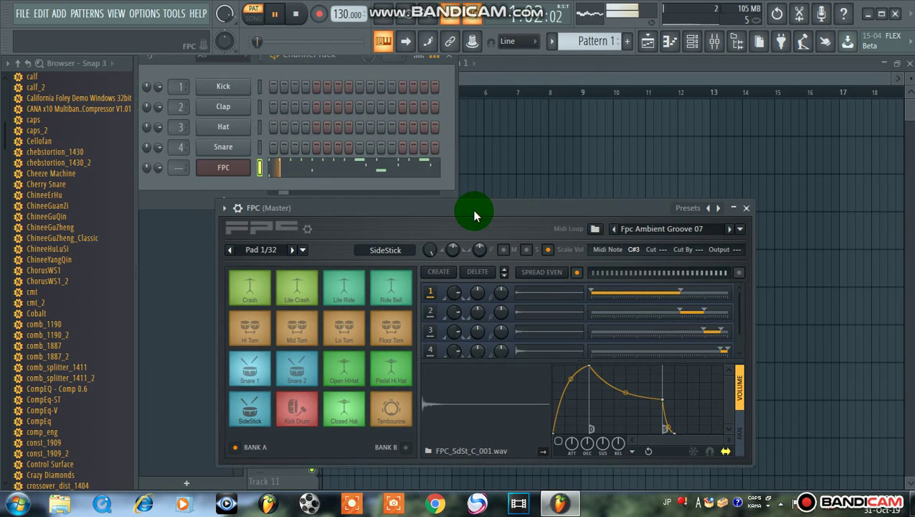
Load the HQ Metal Kit preset in FPC and route its channel to mixer track 5
click(706, 214)
click(718, 251)
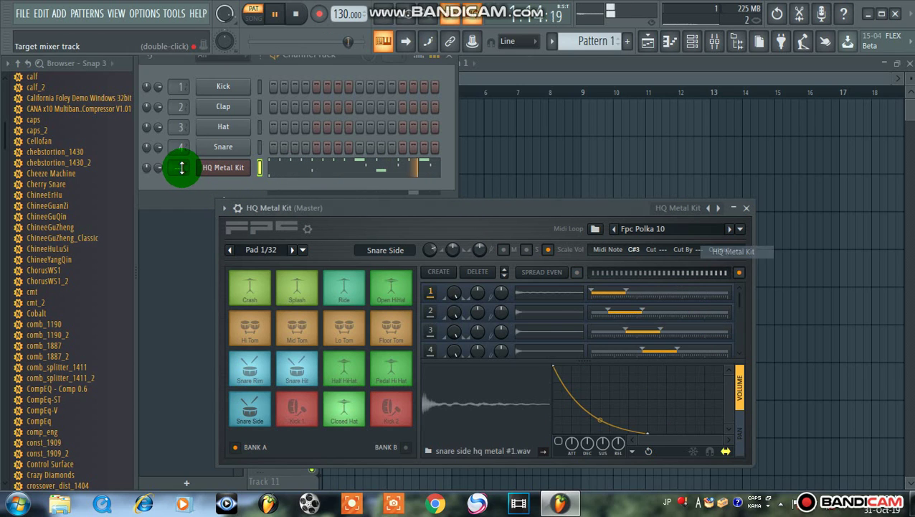
scroll(172, 170, up, 5)
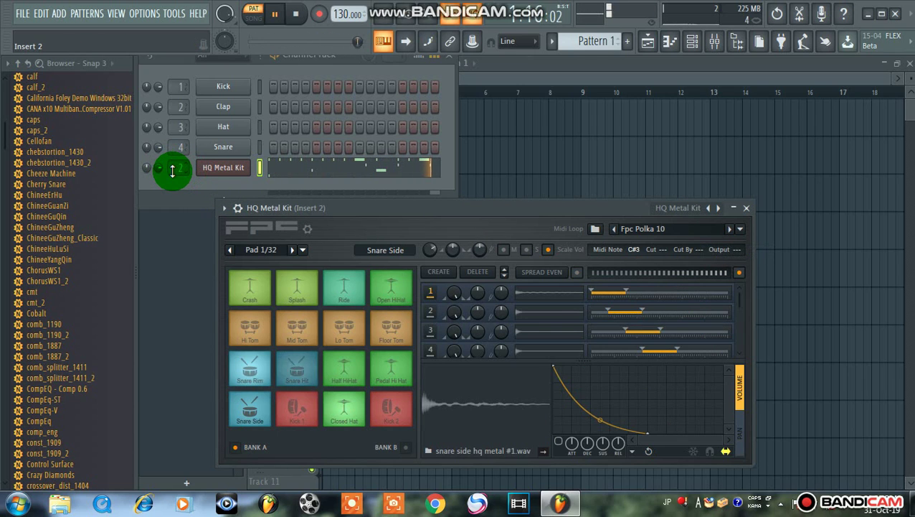
Load Fruity Reeverb 2 into slot 5 of mixer Insert 5 and adjust its wet level
click(716, 40)
click(872, 191)
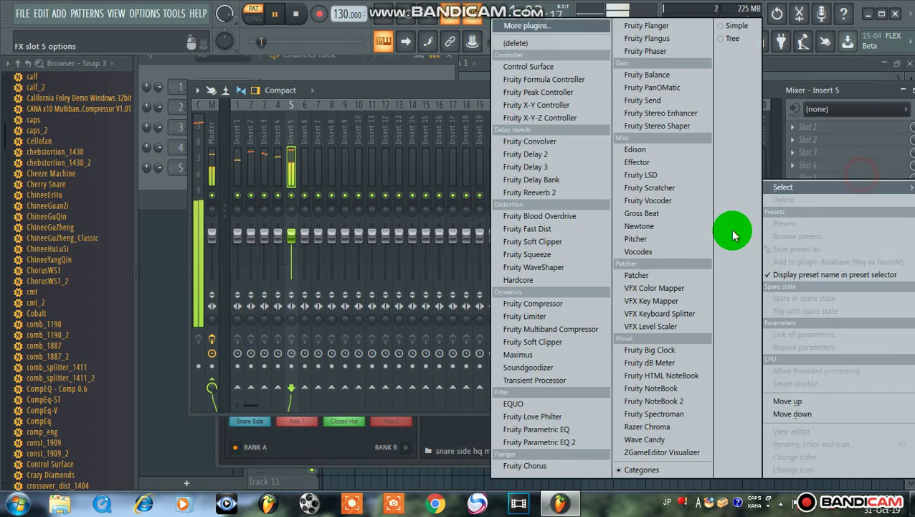
click(563, 192)
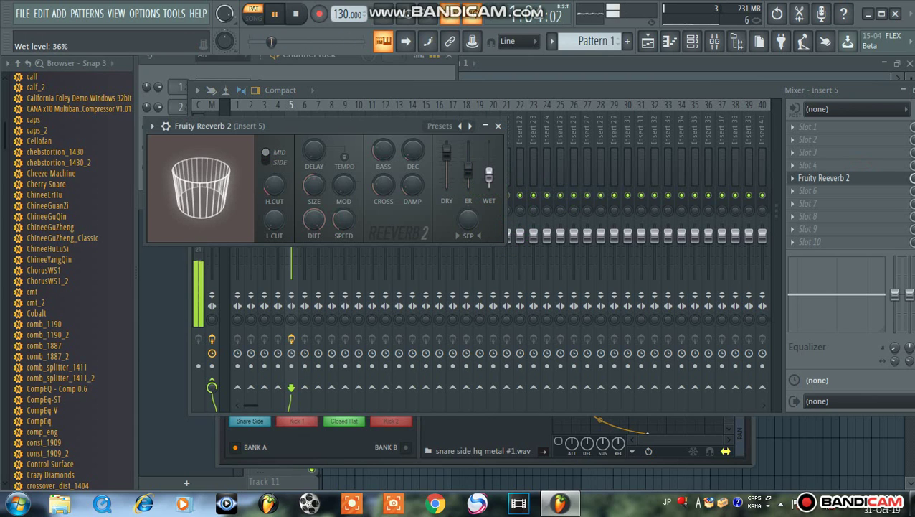
drag(489, 169, 864, 209)
Load Fruity Parametric EQ into slot 7 of Insert 5 and replace it with Fruity Parametric EQ 2
click(865, 209)
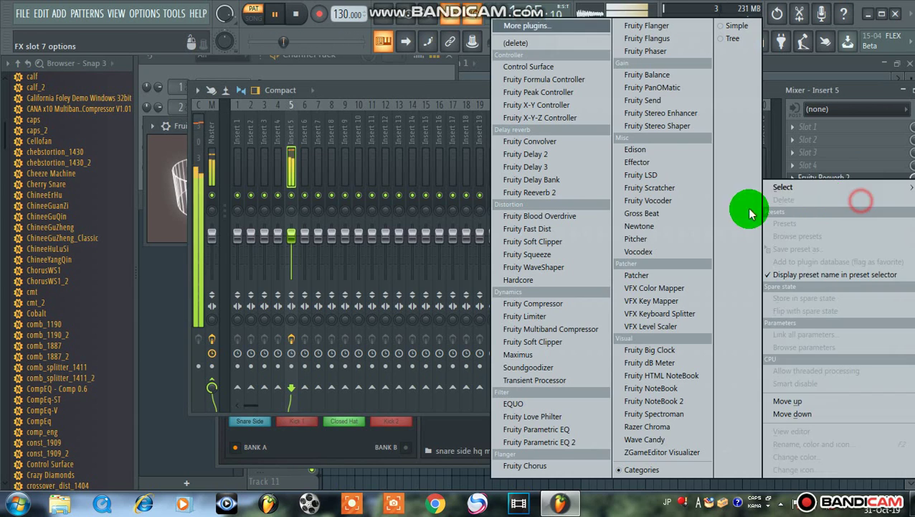
click(584, 442)
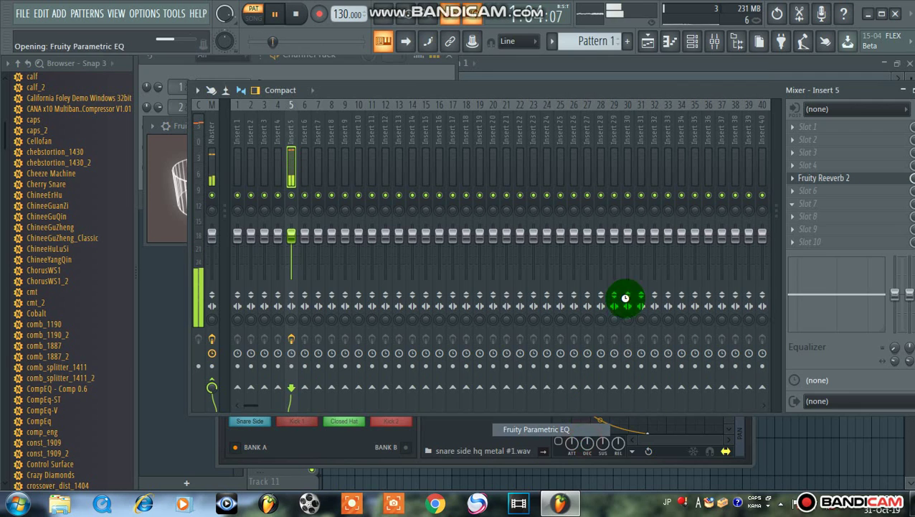
click(339, 162)
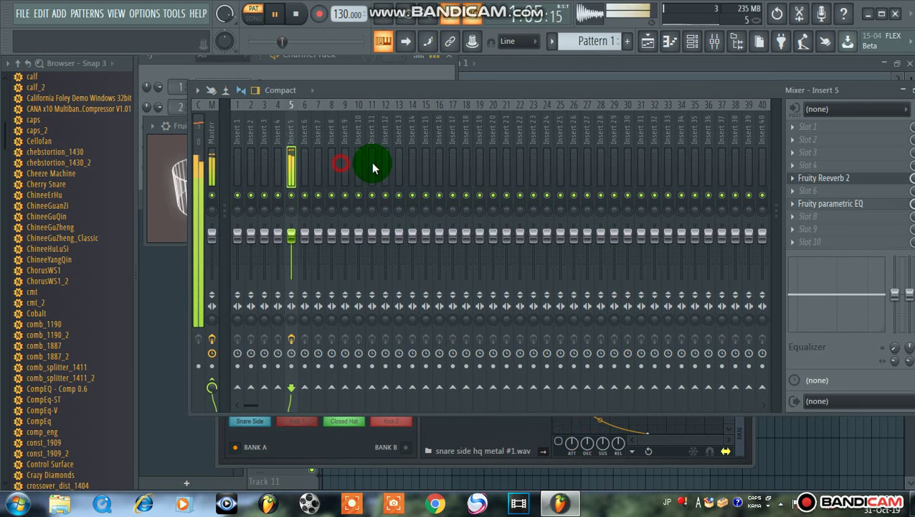
click(795, 205)
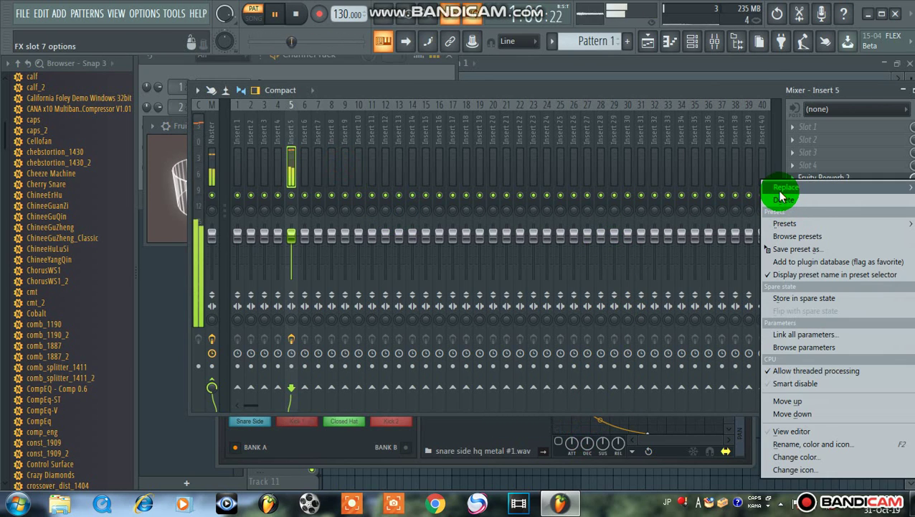
mouse_move(780, 188)
click(578, 442)
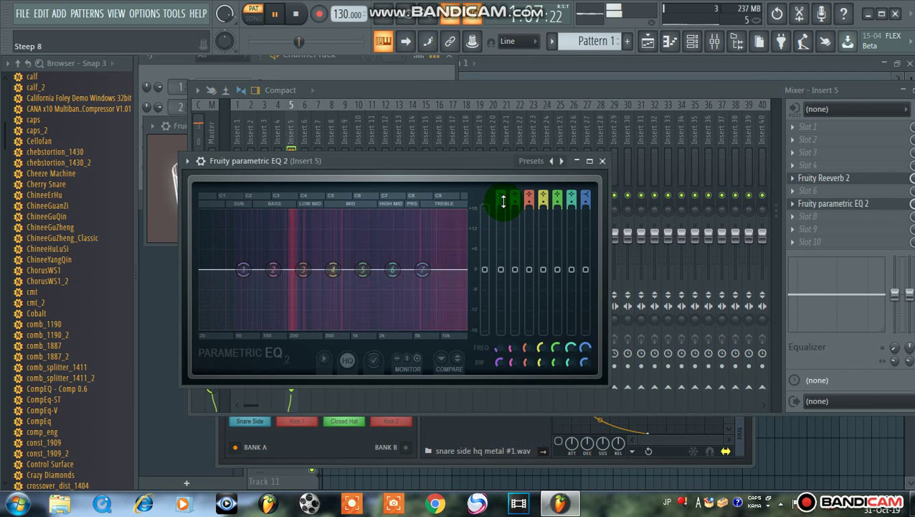
Cut the lows below about 50 Hz with a Steep 8 band 1 and boost band 7 about 8.9 dB near 7718 Hz
drag(243, 269, 237, 323)
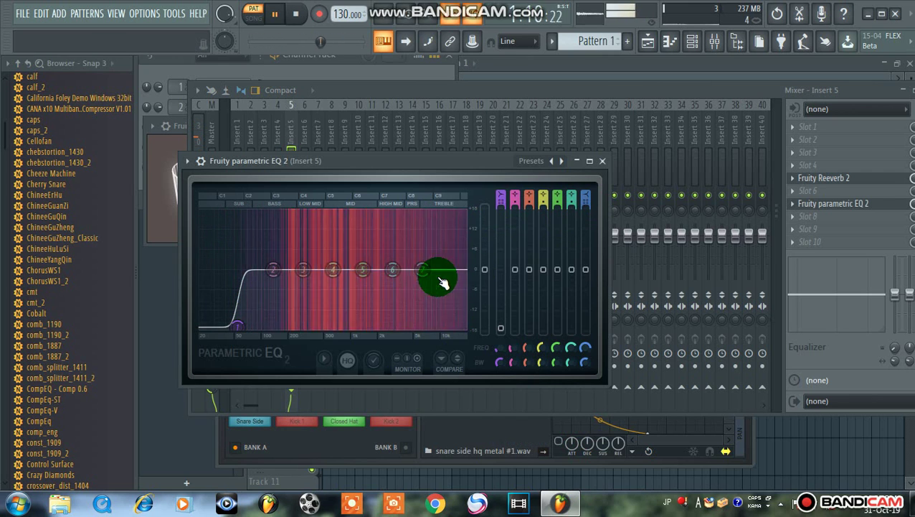
drag(423, 269, 429, 239)
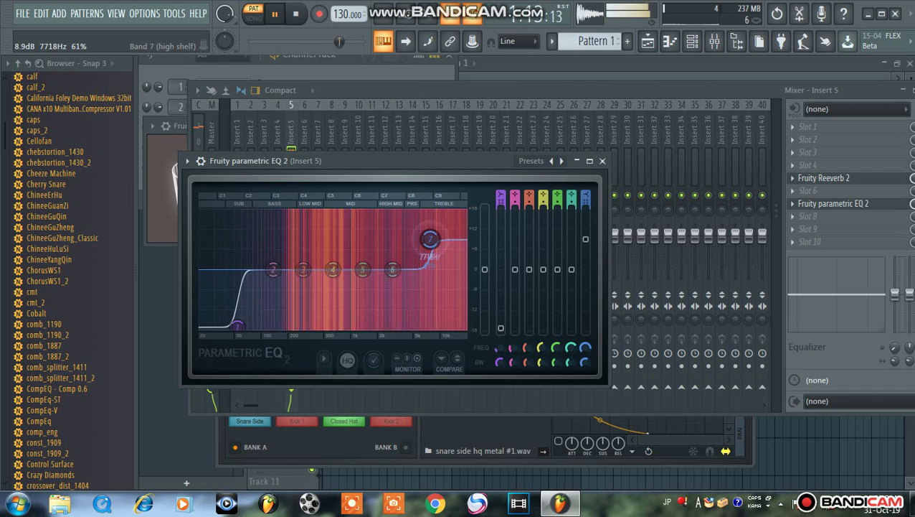
click(603, 160)
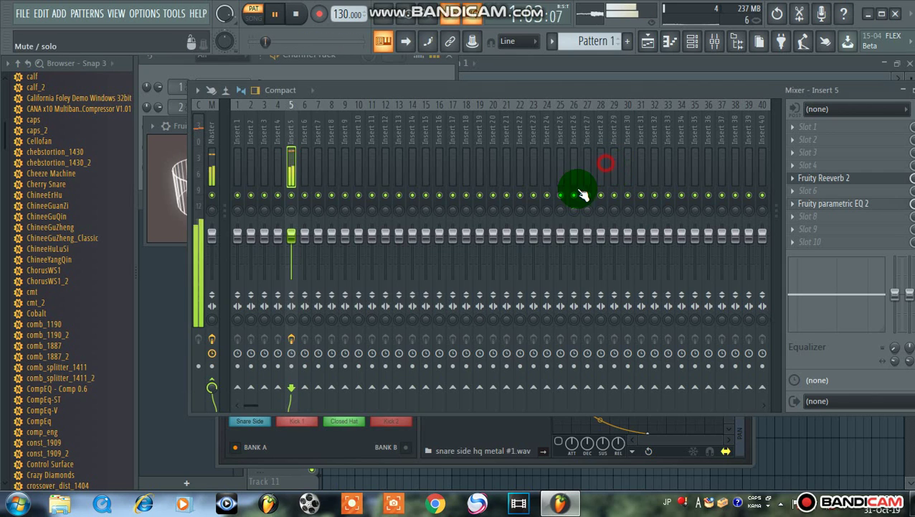
Reopen the HQ Metal Kit channel and load the Fpc Dance 01 MIDI loop from the Dance Loops
click(704, 43)
click(230, 168)
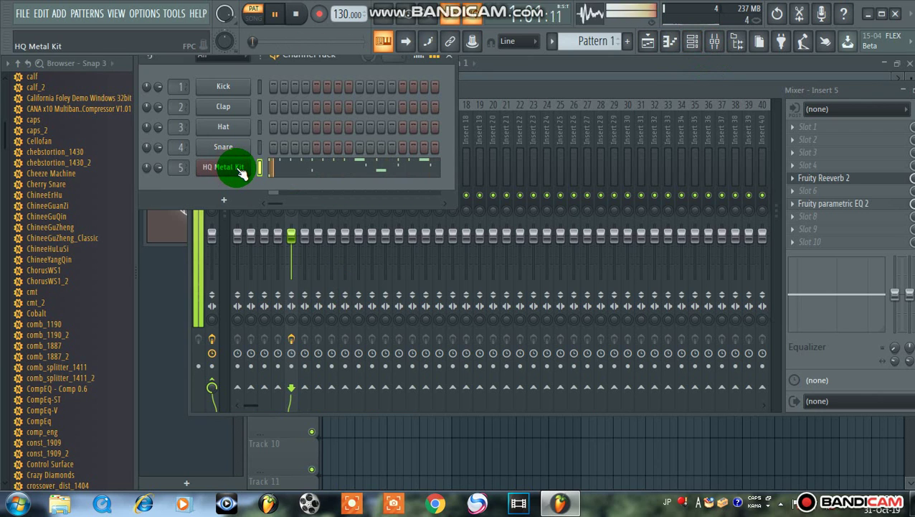
drag(613, 205, 667, 147)
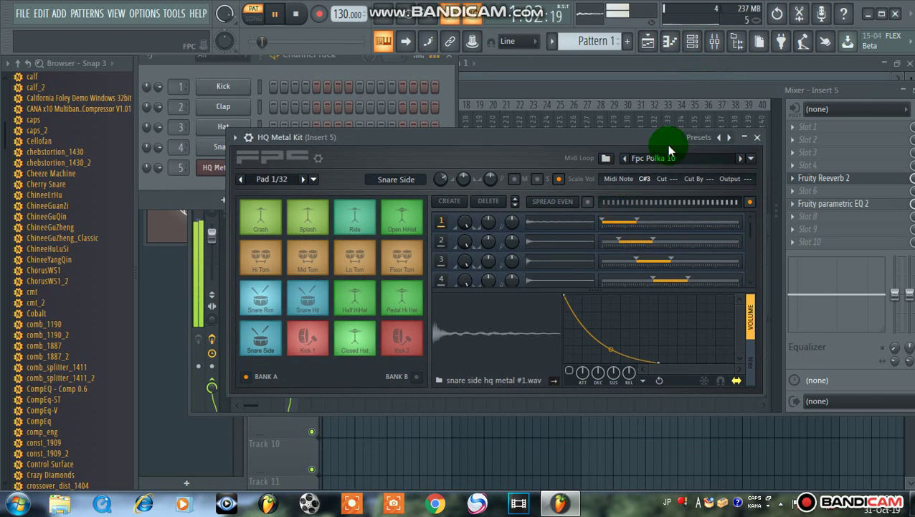
click(697, 138)
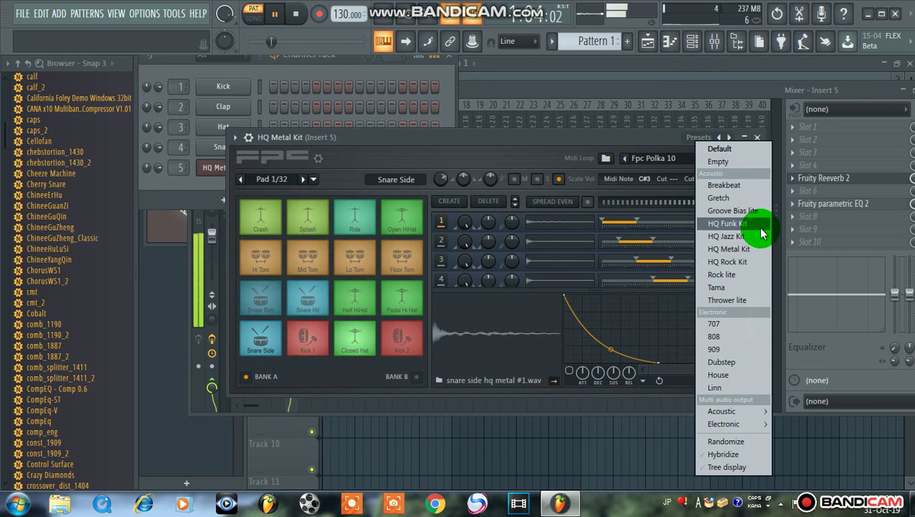
click(634, 136)
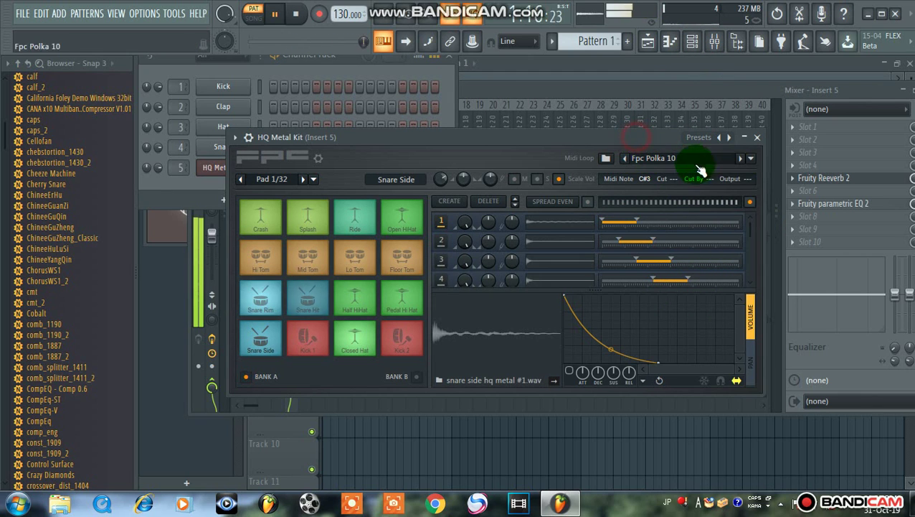
click(750, 158)
mouse_move(703, 226)
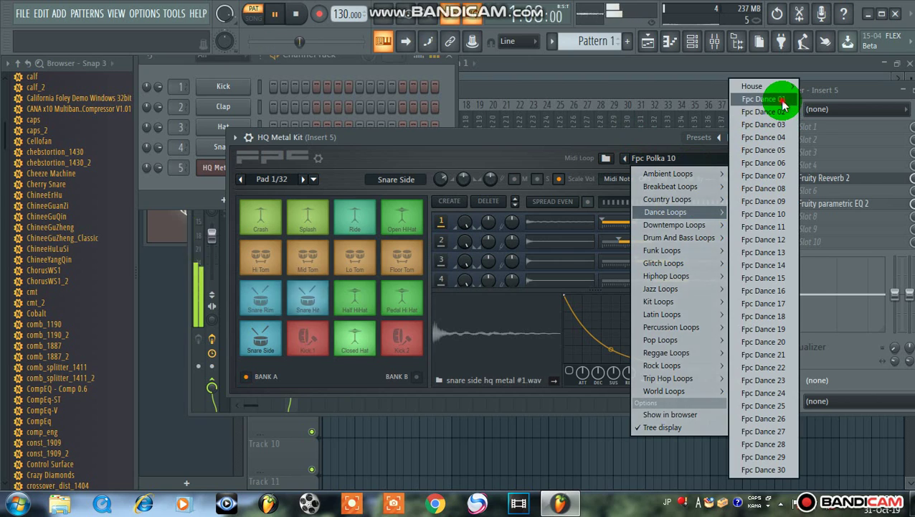
click(783, 104)
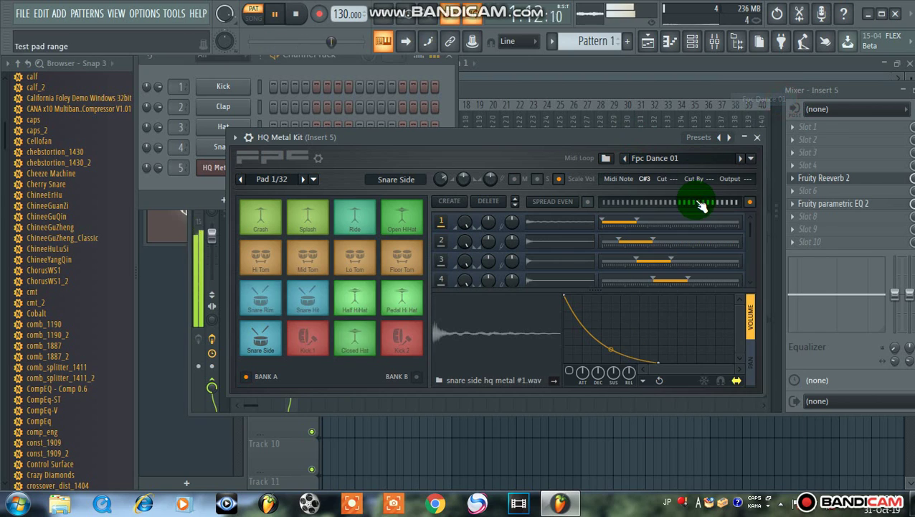
click(742, 160)
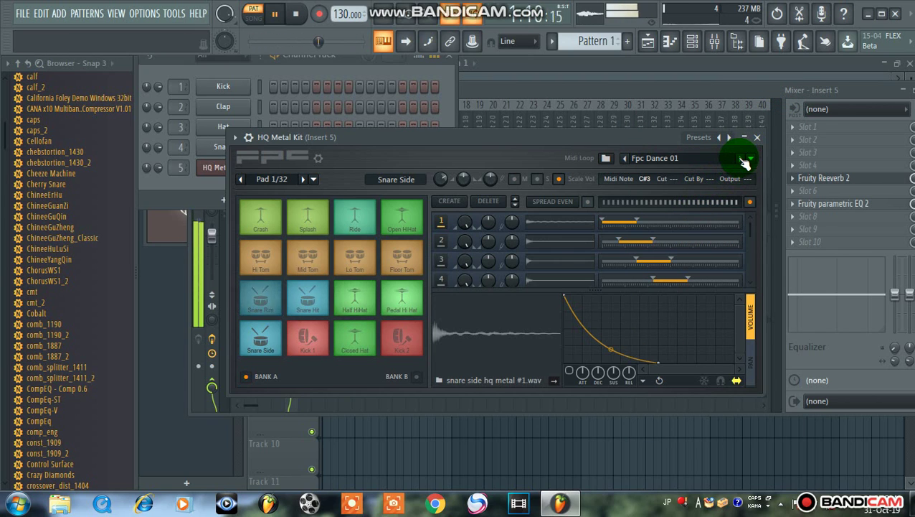
Set the wet level of Fruity Reeverb 2 on Insert 5 to about 25% and close the effect
click(813, 183)
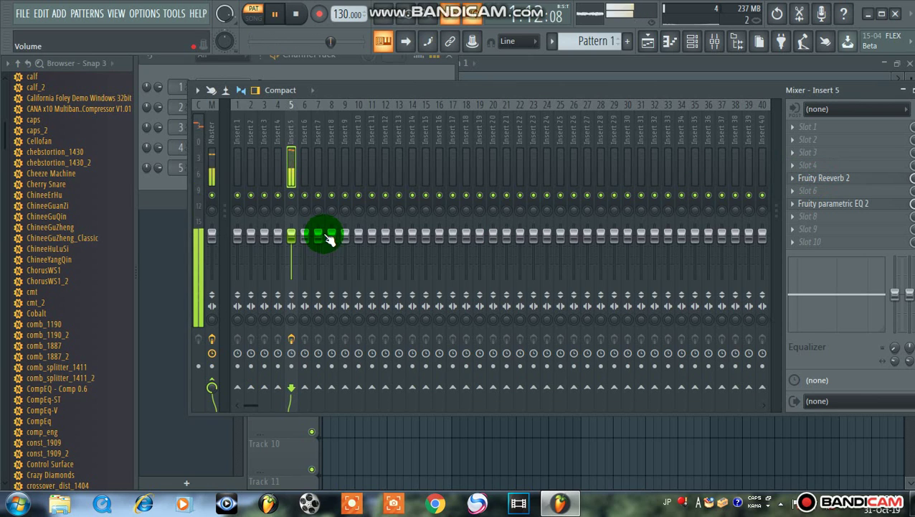
click(868, 179)
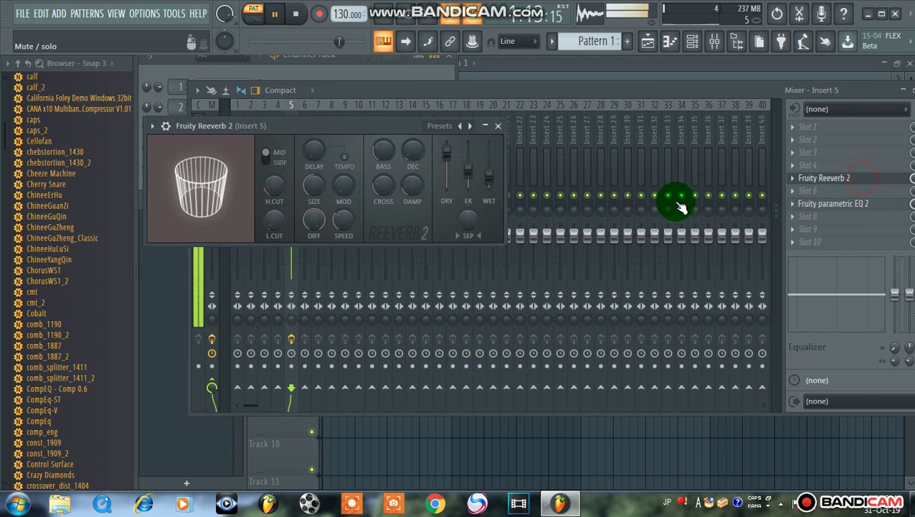
drag(489, 177, 489, 174)
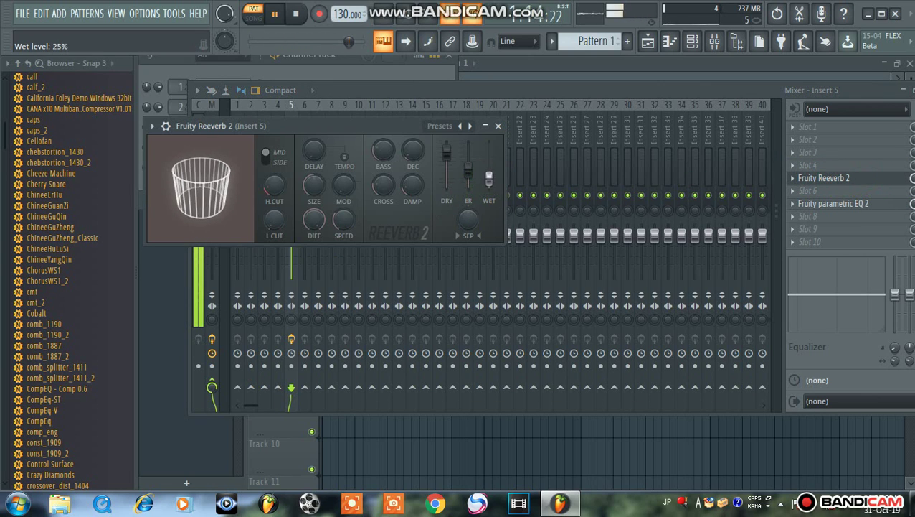
click(498, 126)
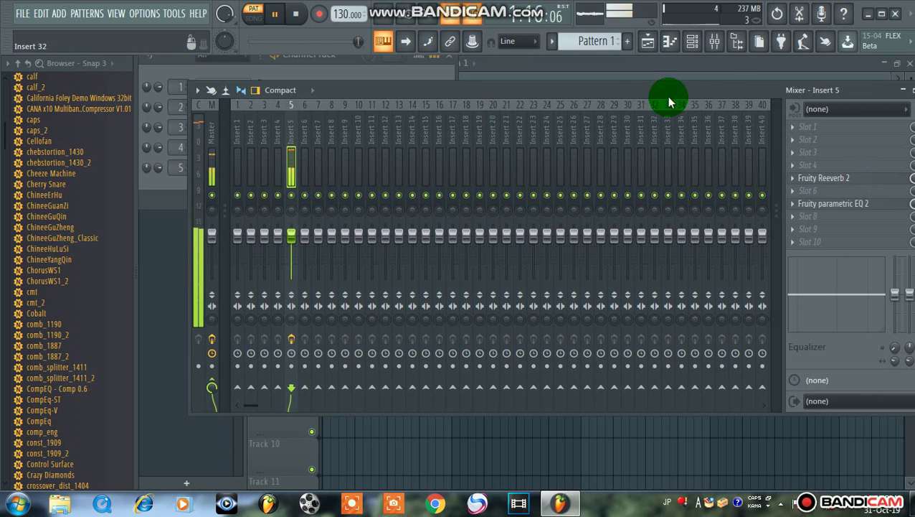
Reopen the HQ Metal Kit and audition the successive dance MIDI loops during playback, up to Fpc Dance 17
click(693, 41)
click(239, 166)
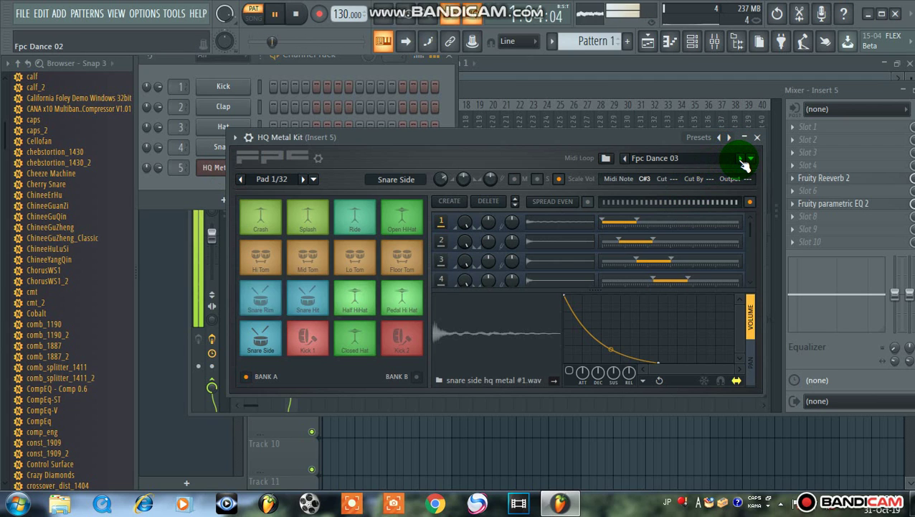
click(745, 164)
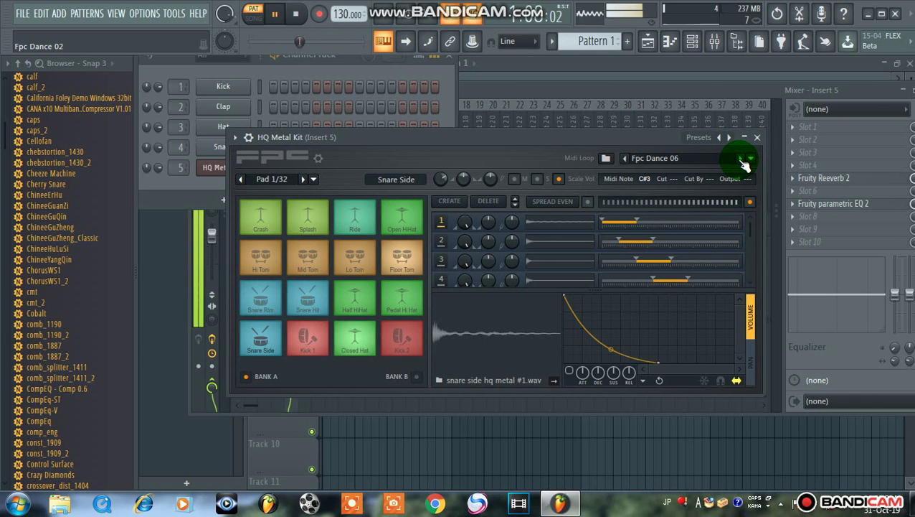
click(745, 163)
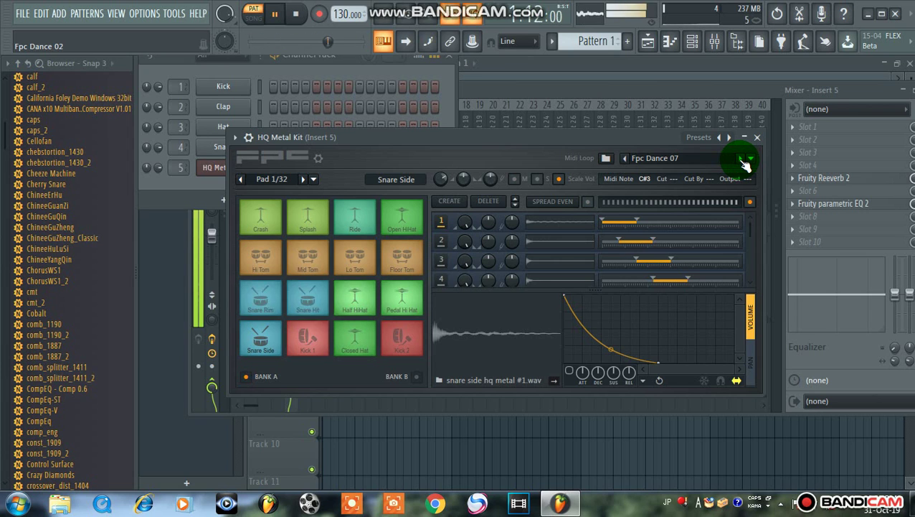
click(745, 164)
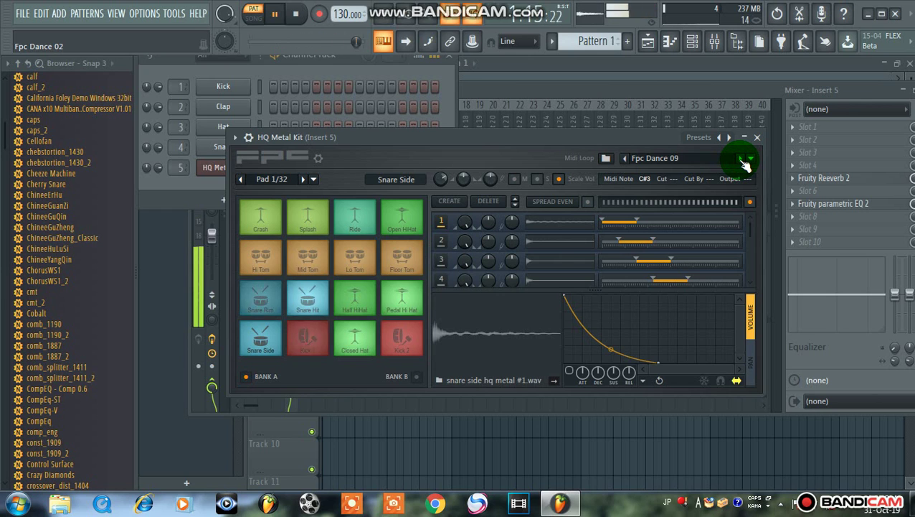
click(744, 163)
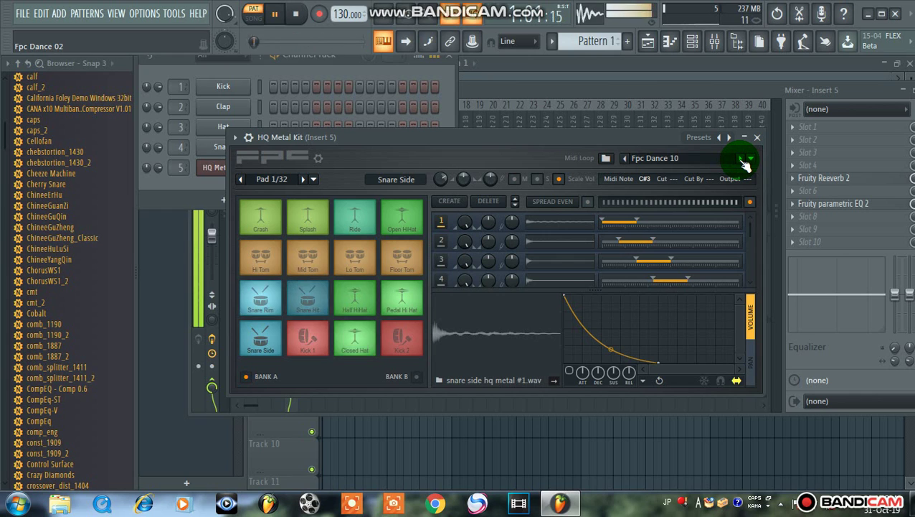
click(745, 163)
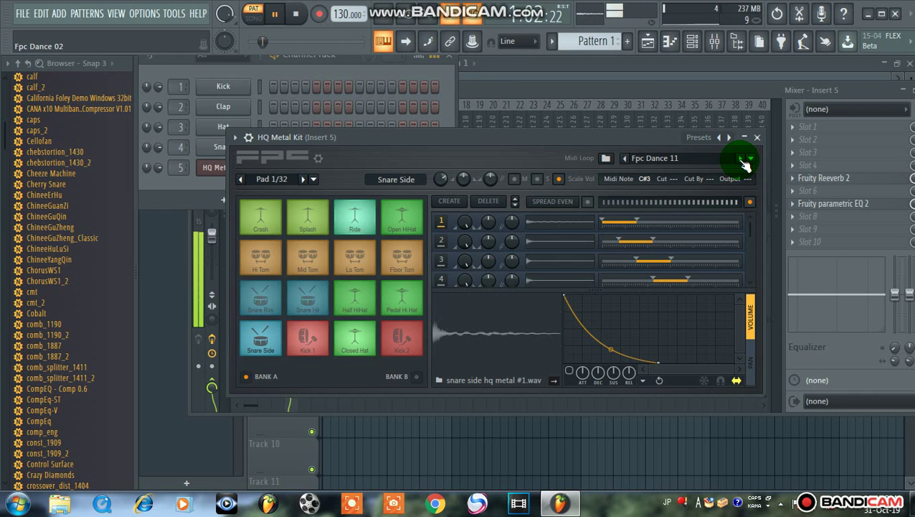
click(744, 163)
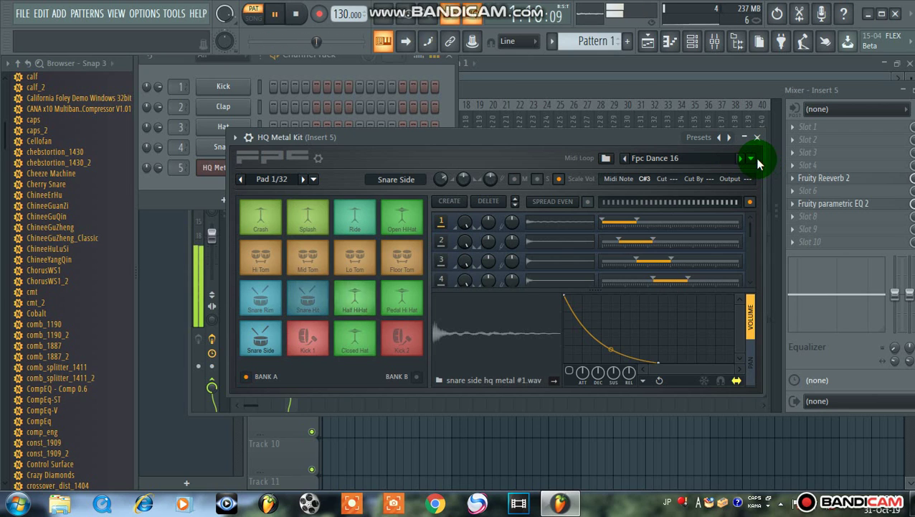
click(751, 158)
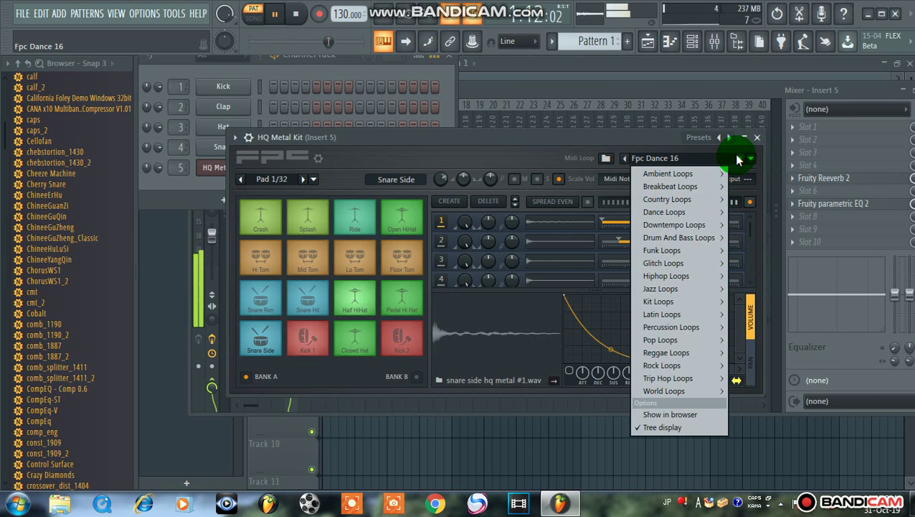
click(741, 159)
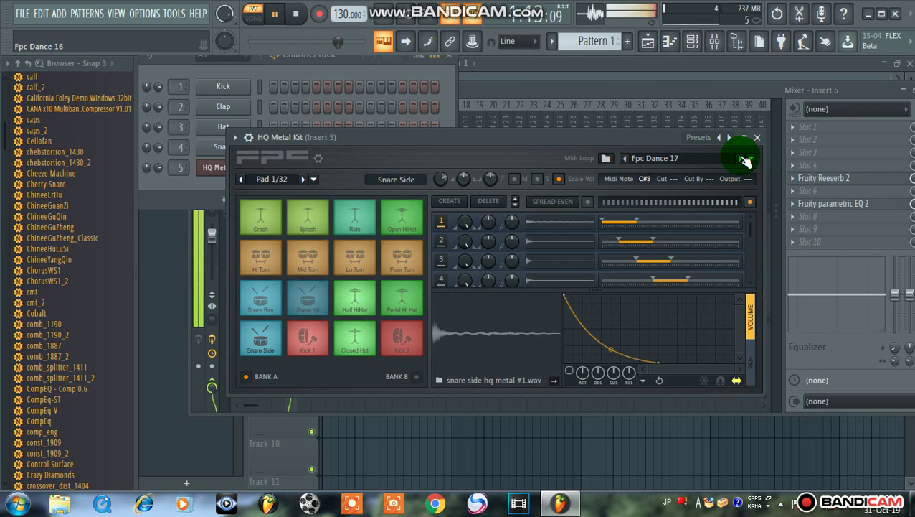
Audition the successive dance MIDI loops from Fpc Dance 18 to Fpc Dance 23 during playback
click(744, 159)
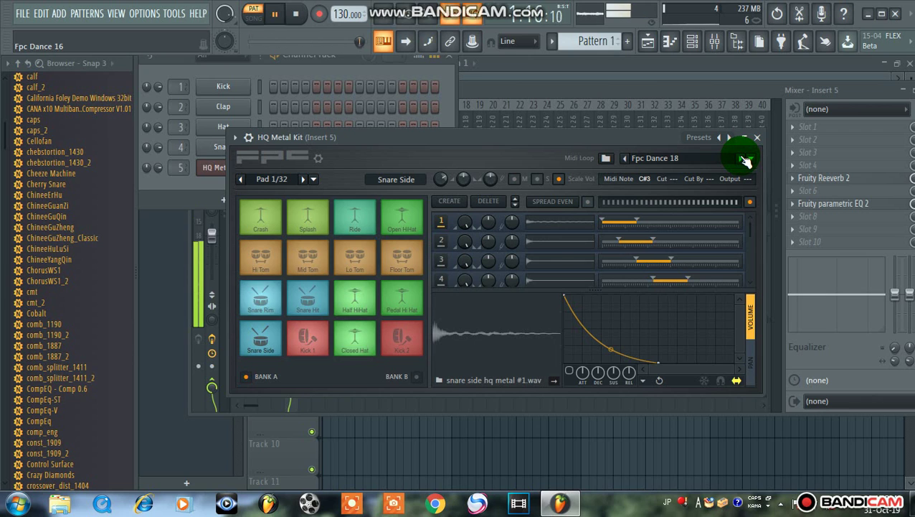
click(745, 159)
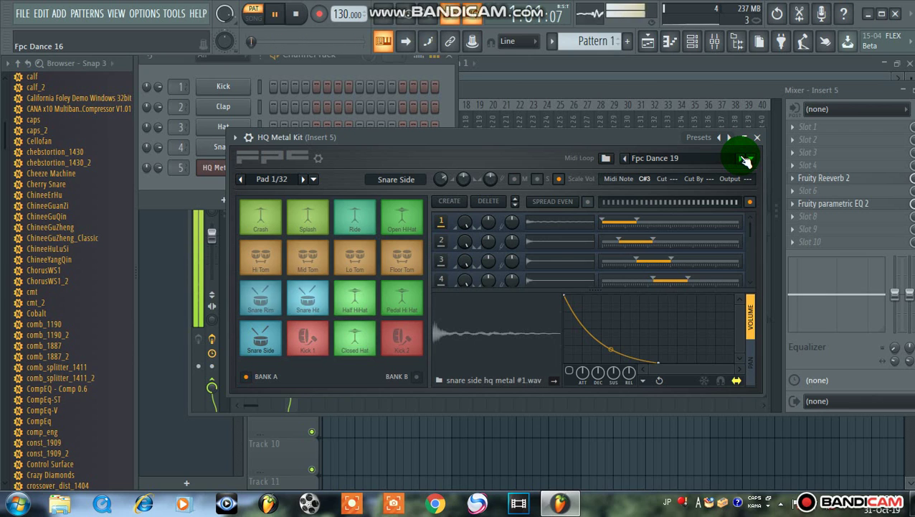
click(745, 159)
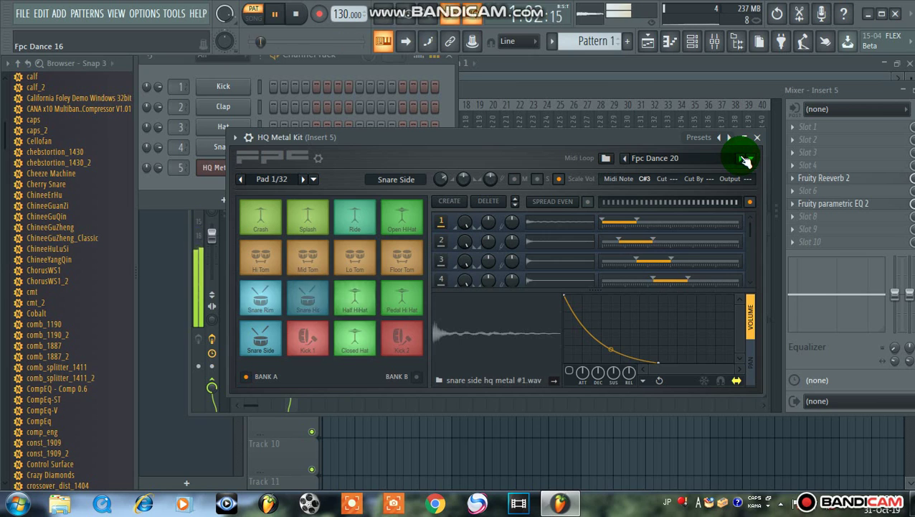
click(745, 159)
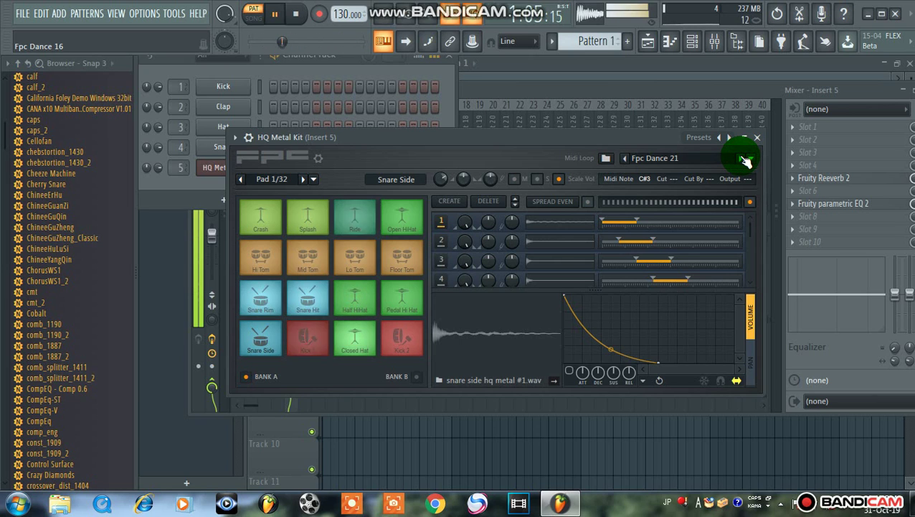
click(744, 159)
click(745, 159)
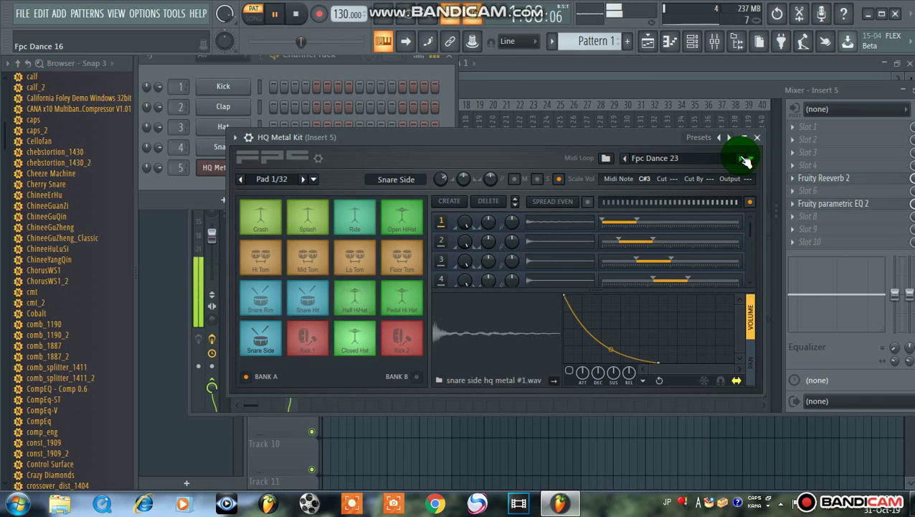
Stop playback and audition the kick, snare, tom, cymbal and hi-hat pads of Bank A one by one, ending on Open HiHat
key(space)
click(316, 337)
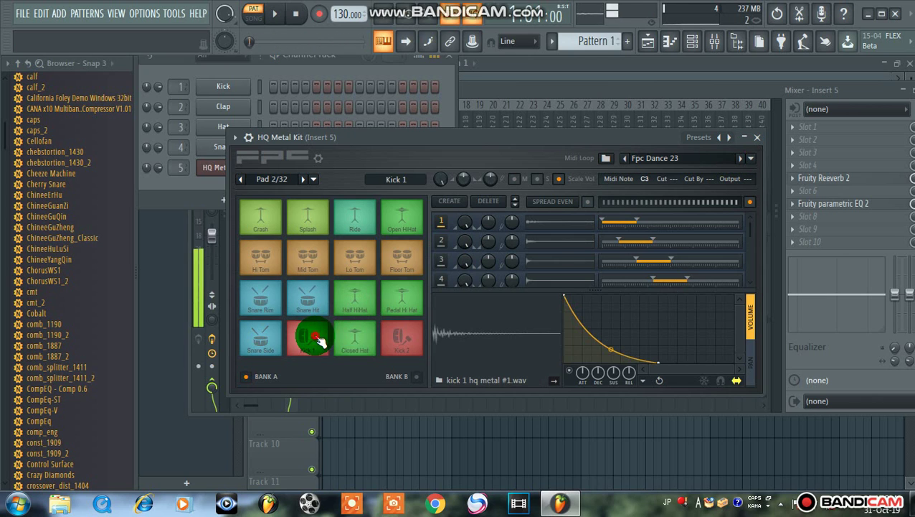
click(271, 350)
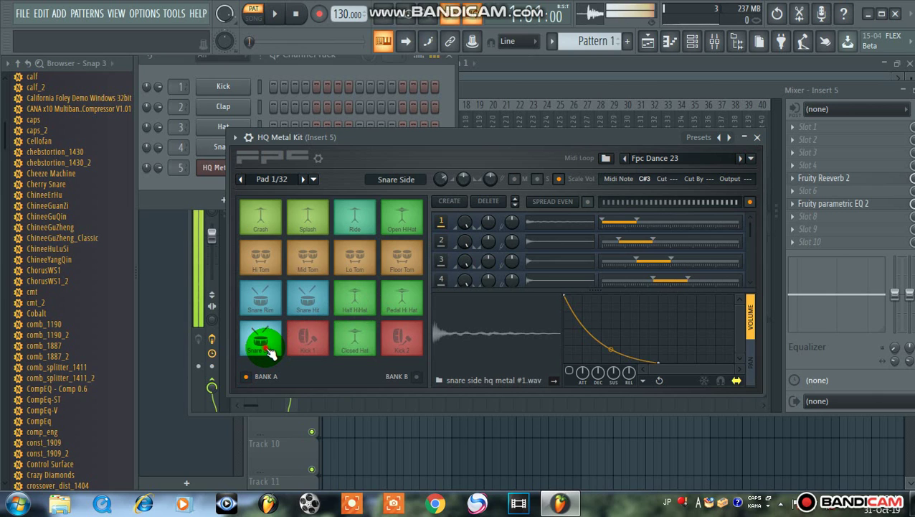
click(262, 300)
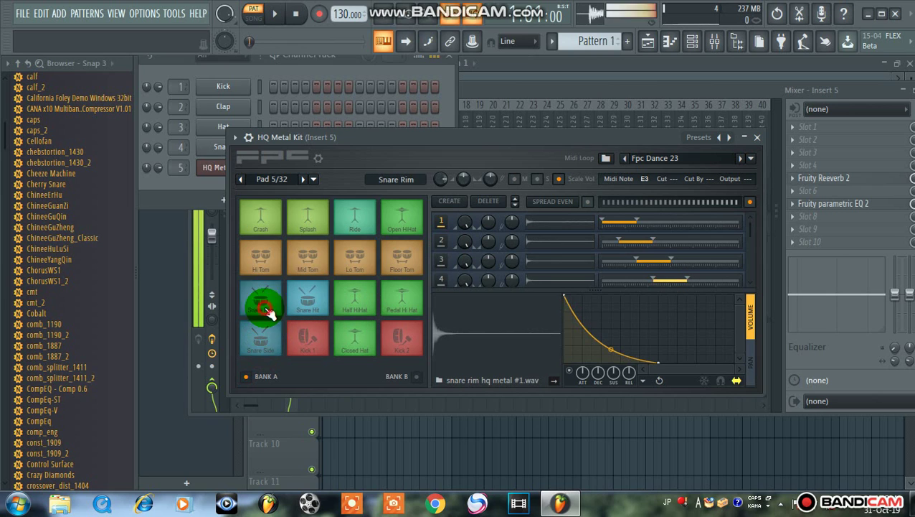
click(259, 257)
click(307, 265)
click(306, 215)
click(261, 214)
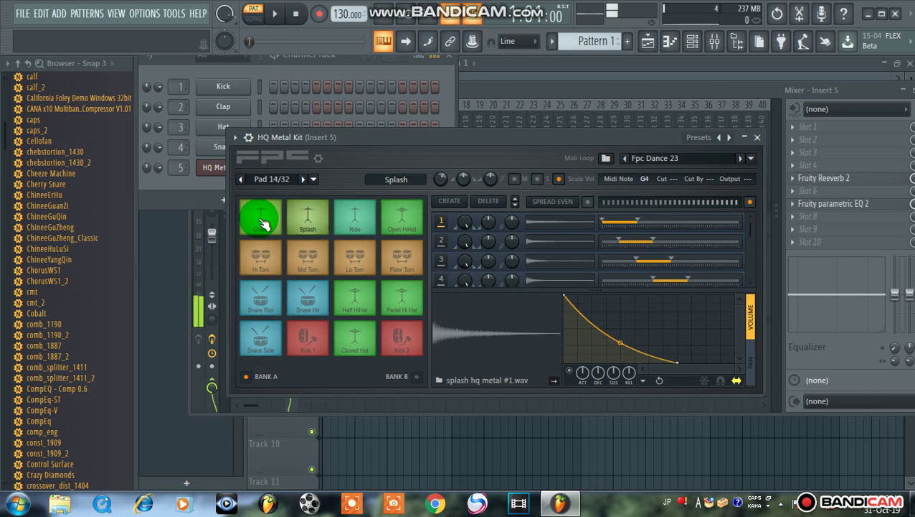
click(357, 217)
click(357, 287)
click(355, 334)
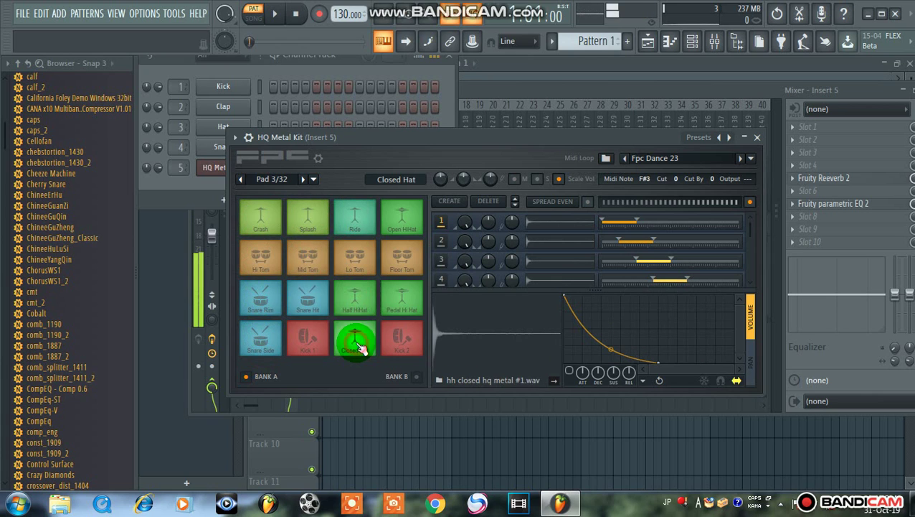
click(398, 331)
click(401, 302)
click(401, 337)
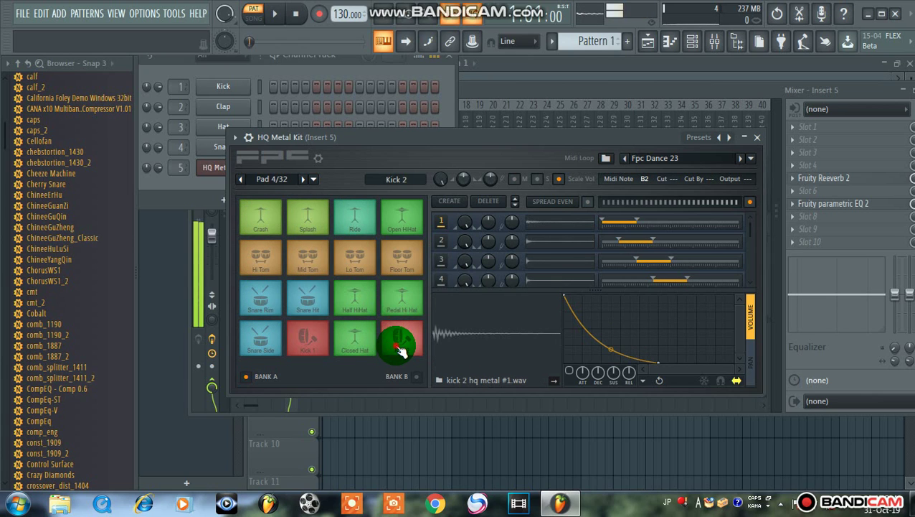
click(396, 247)
click(401, 218)
Restart playback and audition the Fpc Dance 24 and Fpc Dance 25 MIDI loops
key(space)
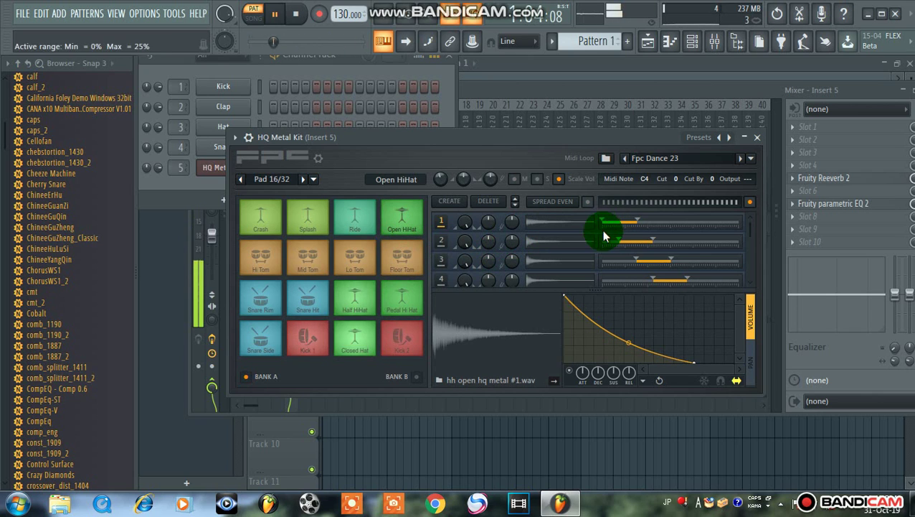
click(740, 160)
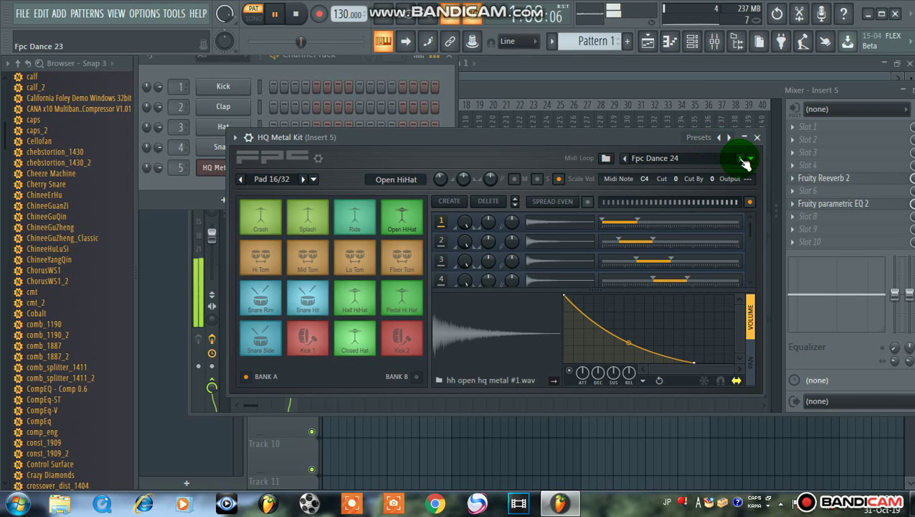
click(743, 158)
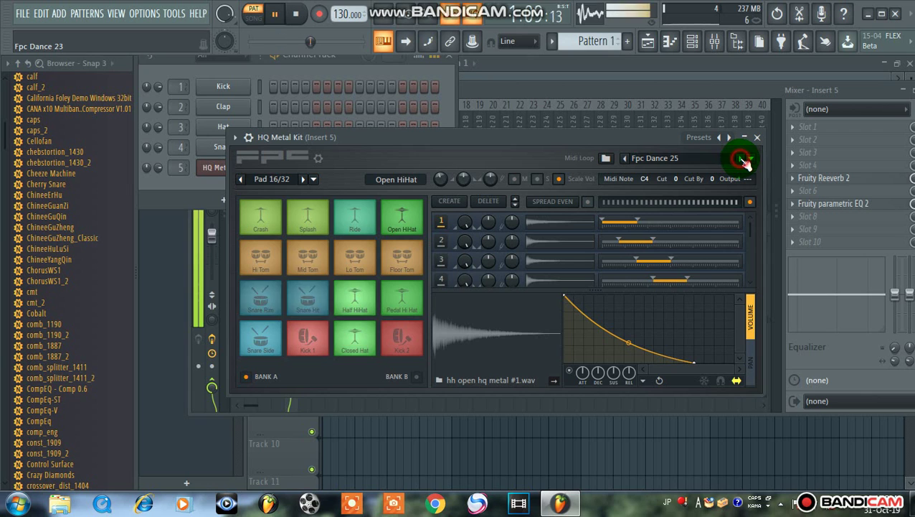
Load the Fpc Triphop2 27 MIDI loop from the Trip Hop Loops and listen to it
click(751, 159)
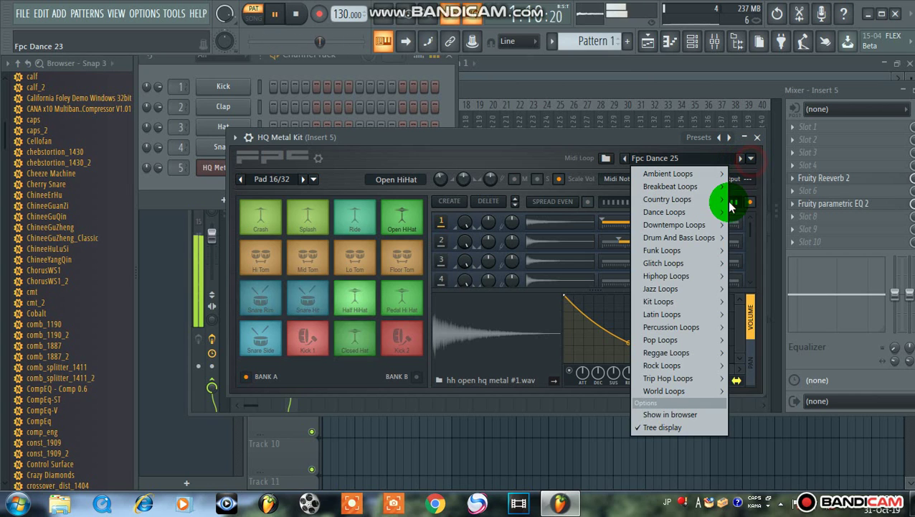
click(672, 377)
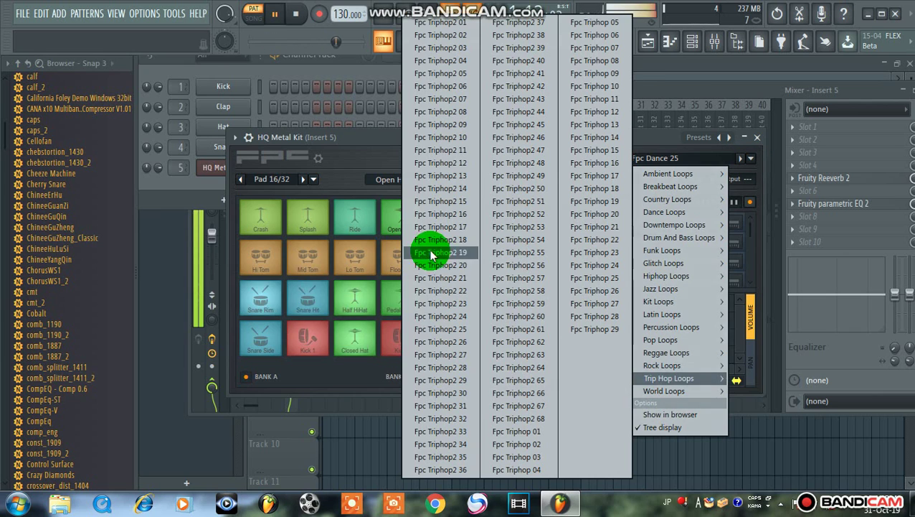
click(424, 227)
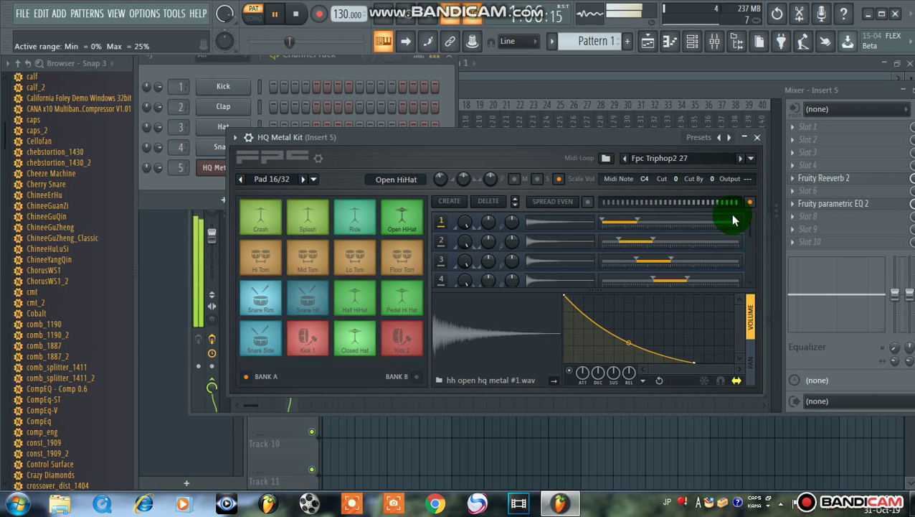
Load the Fpc Rock 01 MIDI loop from the Rock Loops
click(750, 159)
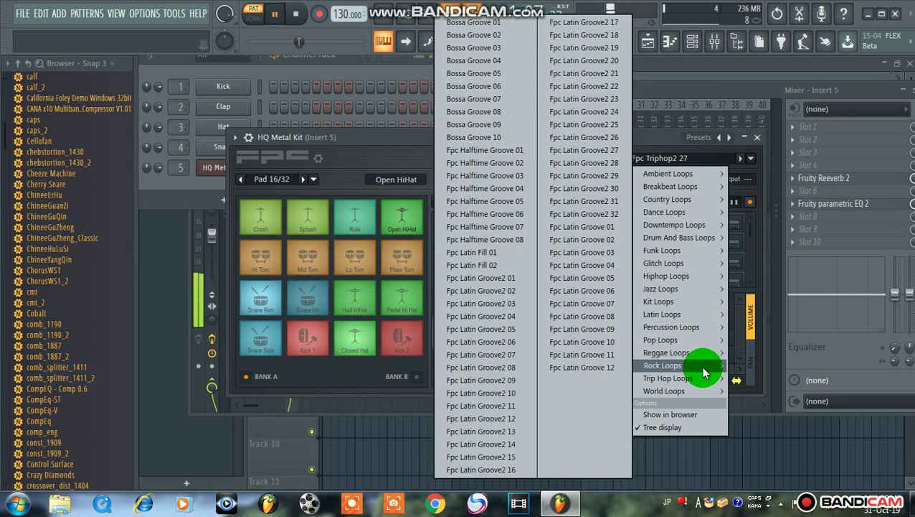
mouse_move(700, 366)
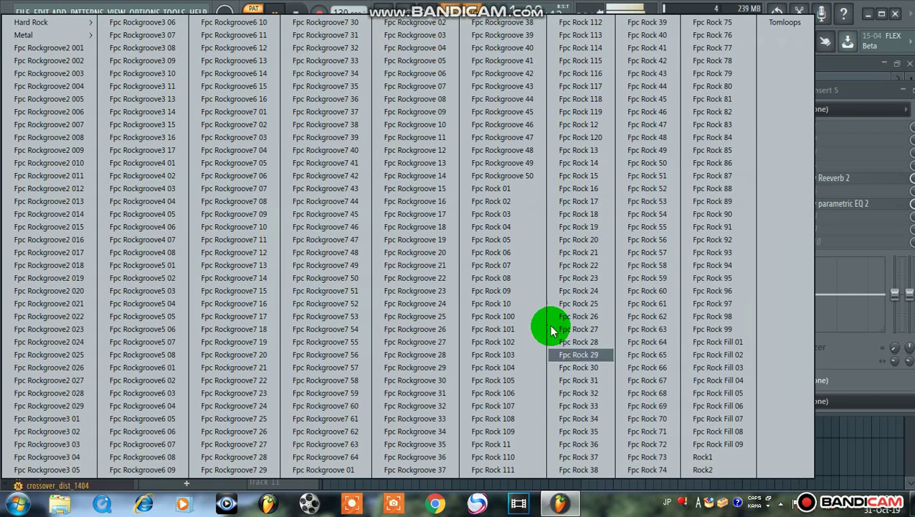
click(505, 189)
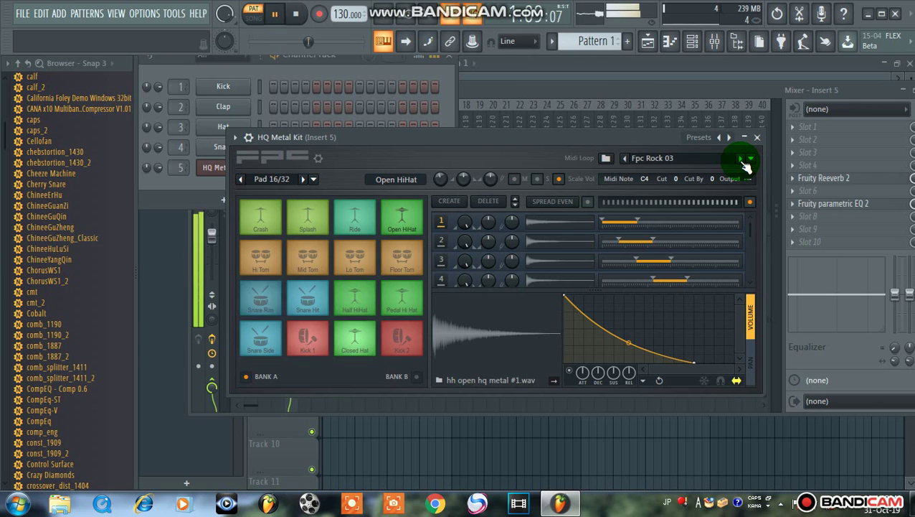
Step through the successive rock MIDI loops during playback and settle on Fpc Rock 101
click(744, 161)
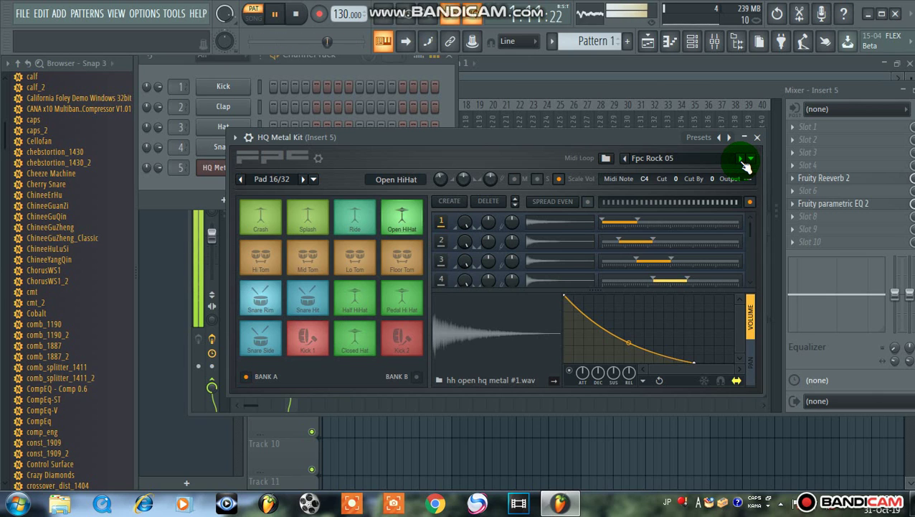
click(744, 161)
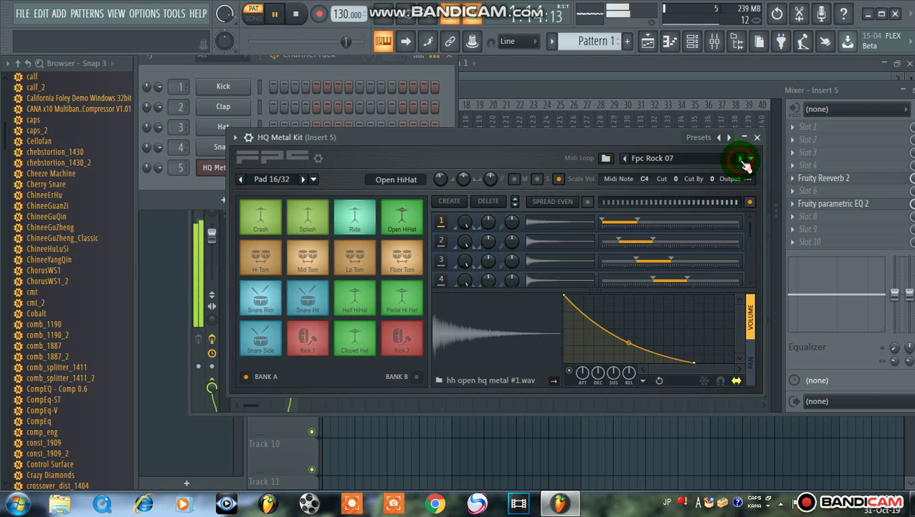
click(744, 160)
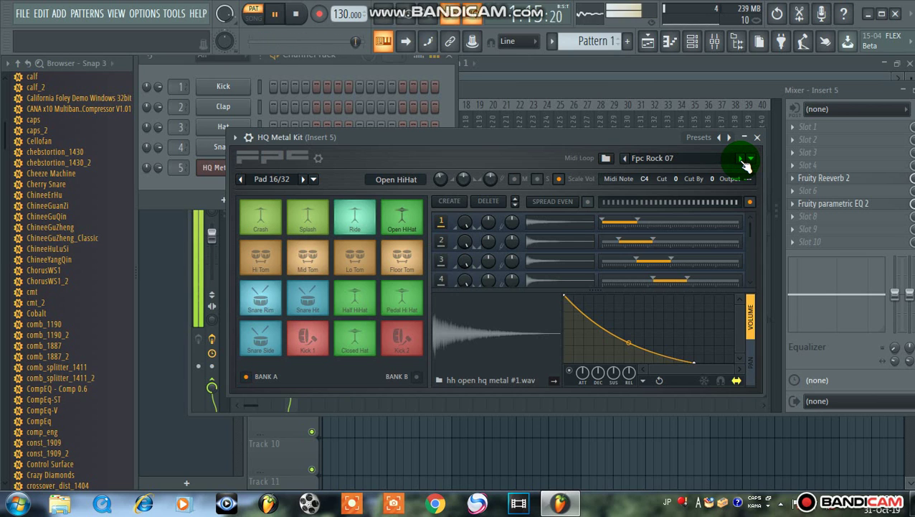
click(744, 161)
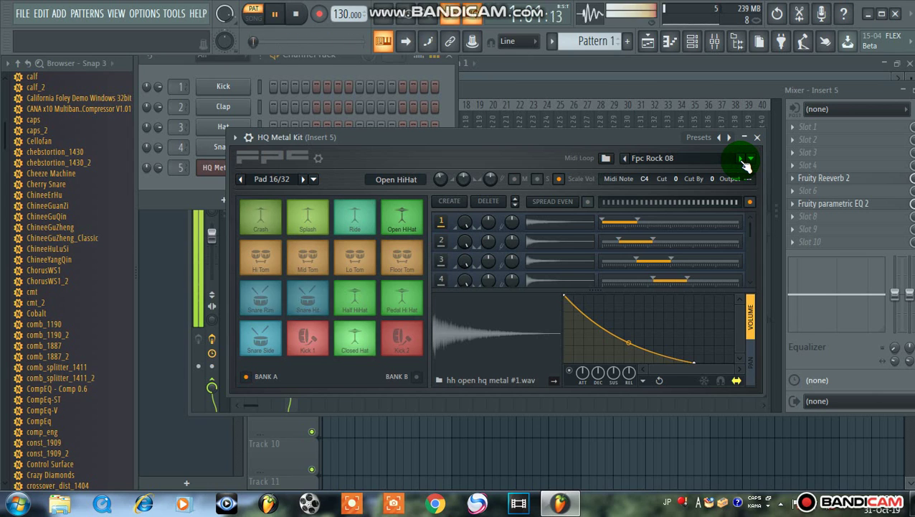
click(744, 161)
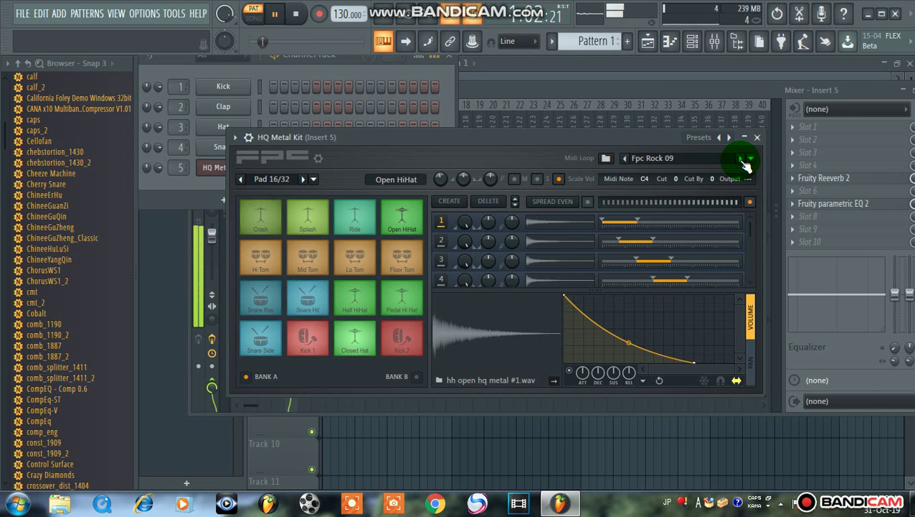
click(744, 160)
click(744, 161)
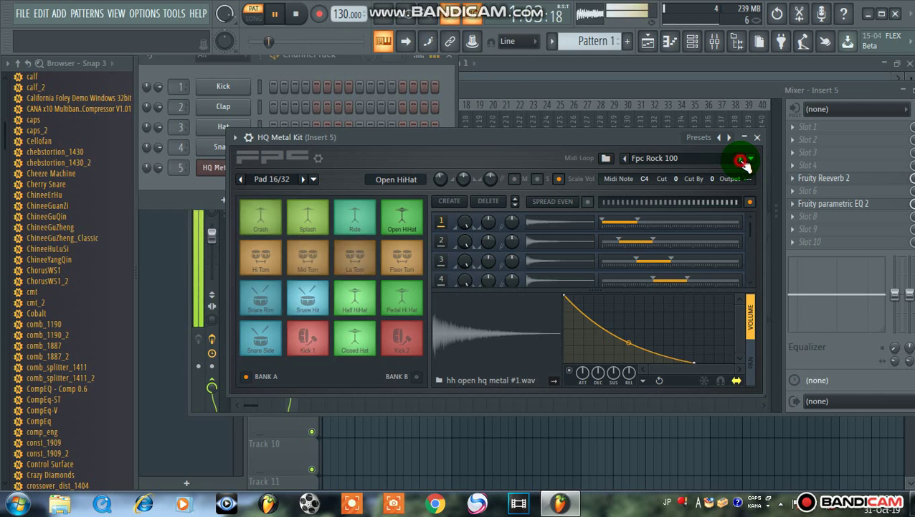
click(744, 161)
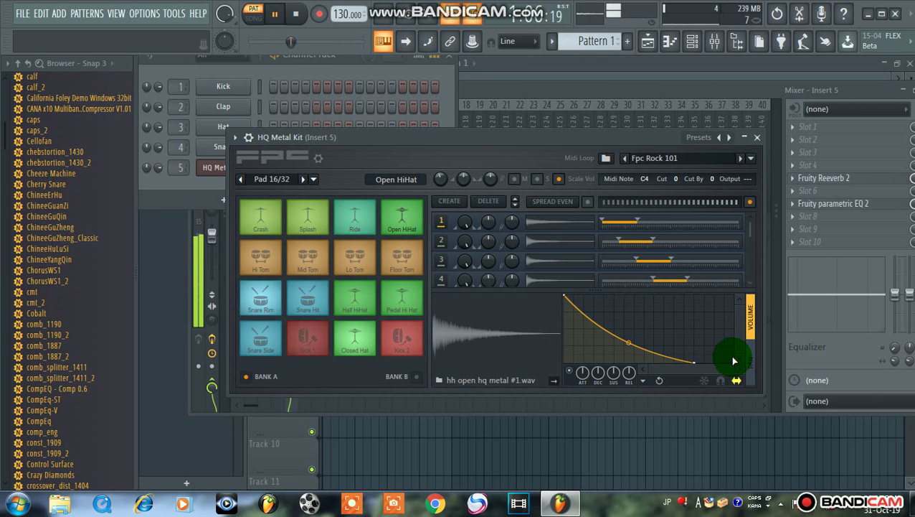
click(772, 504)
click(781, 431)
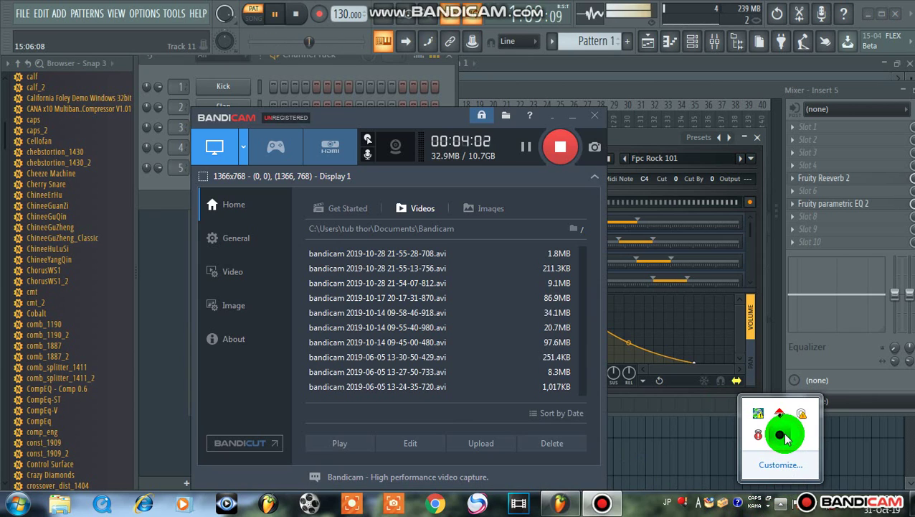